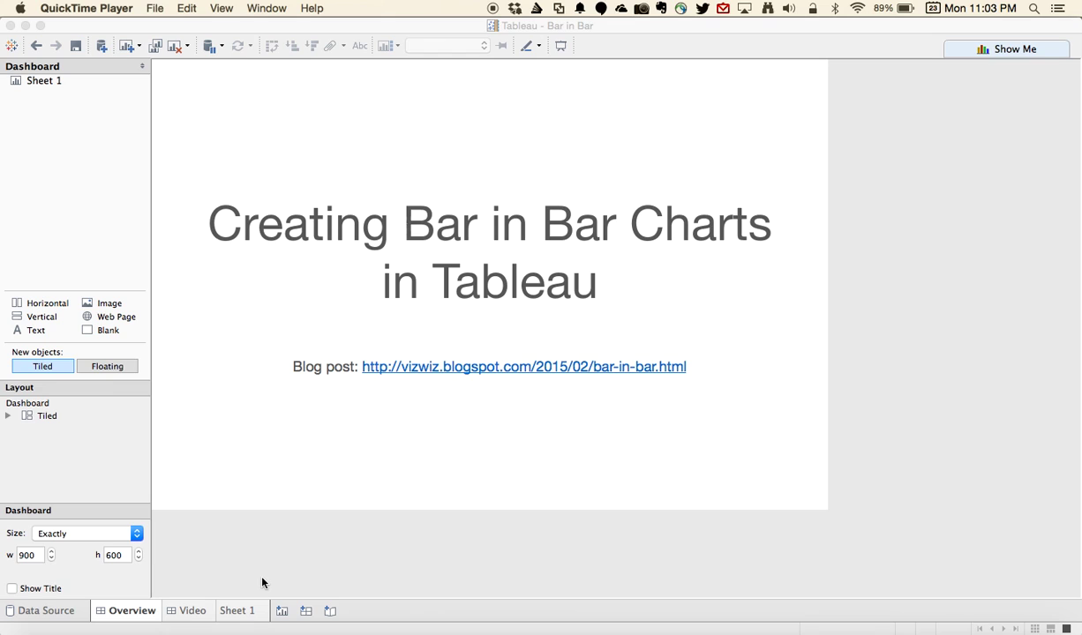
- Open the blank Sheet 1 worksheet for the Sample – Coffee Chain data source
click(242, 611)
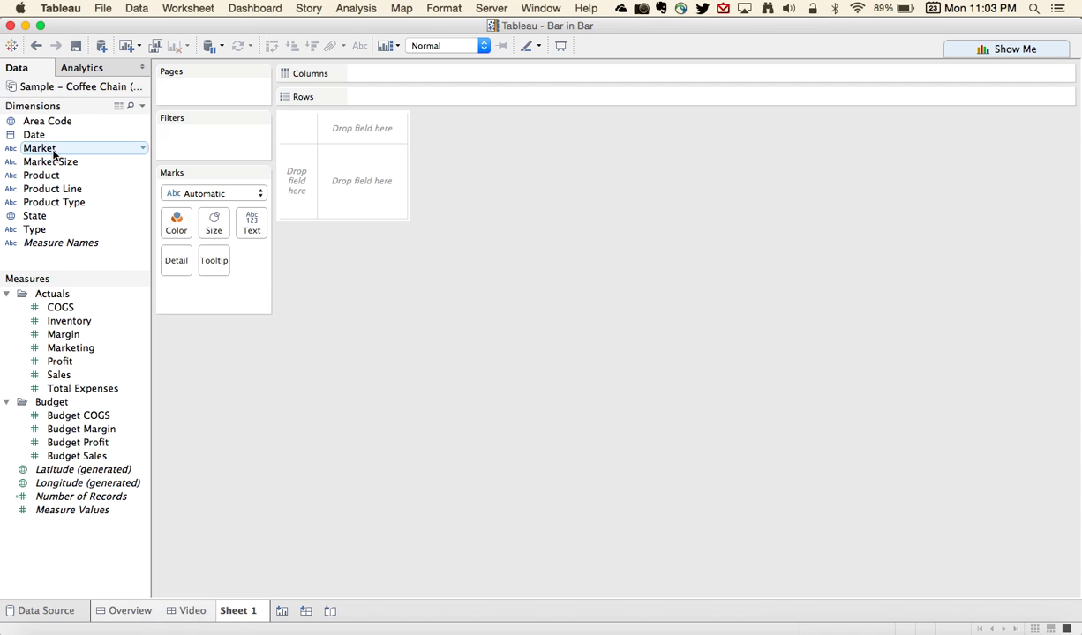
- Put Market on Columns and Budget Sales on Rows to chart budget per market
drag(52, 150, 392, 79)
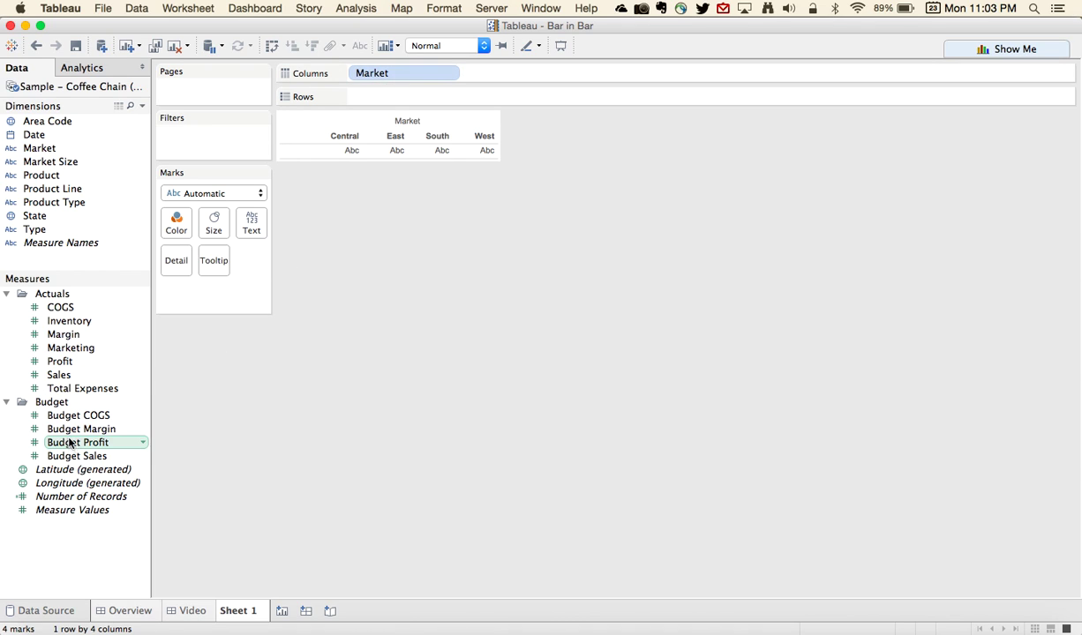
drag(76, 459, 399, 99)
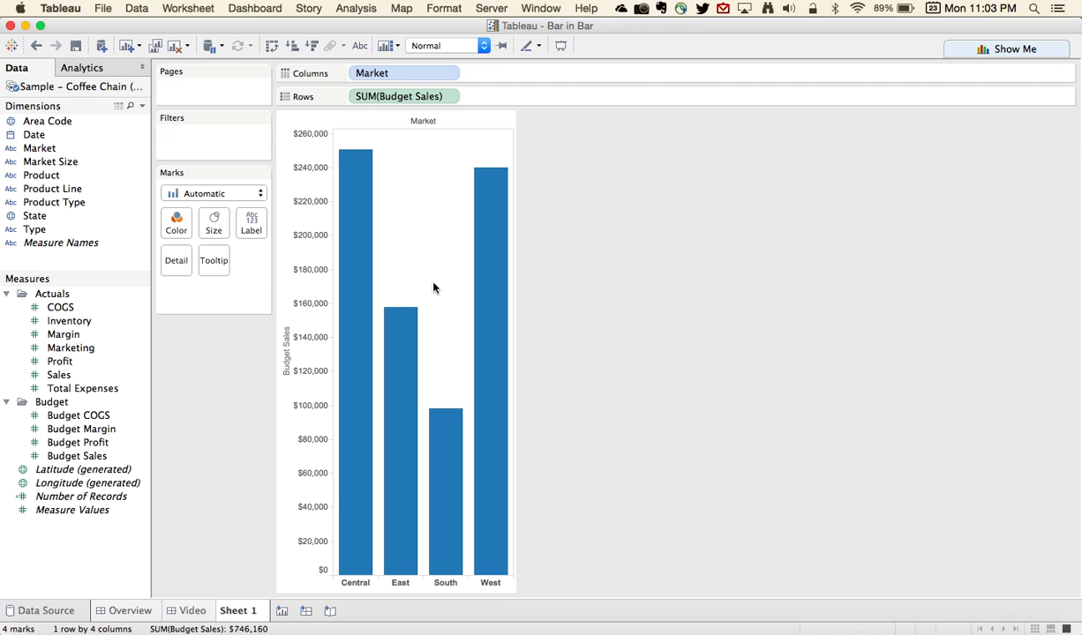
mouse_move(353, 349)
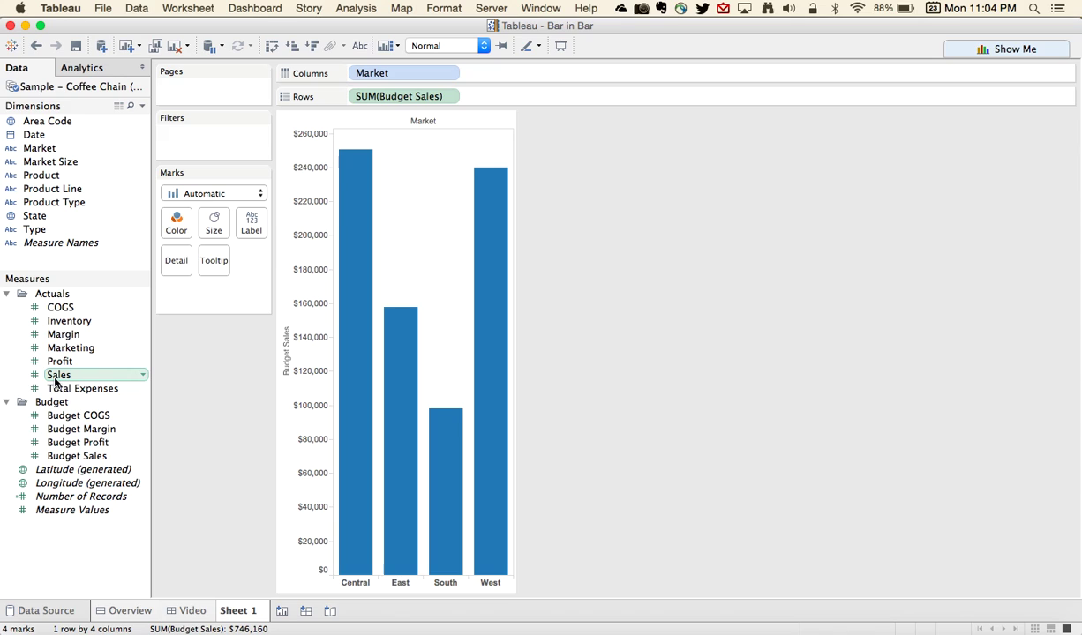
- Add Sales to the Budget Sales axis and colour the bars by Measure Names, checking each series
drag(55, 381, 307, 363)
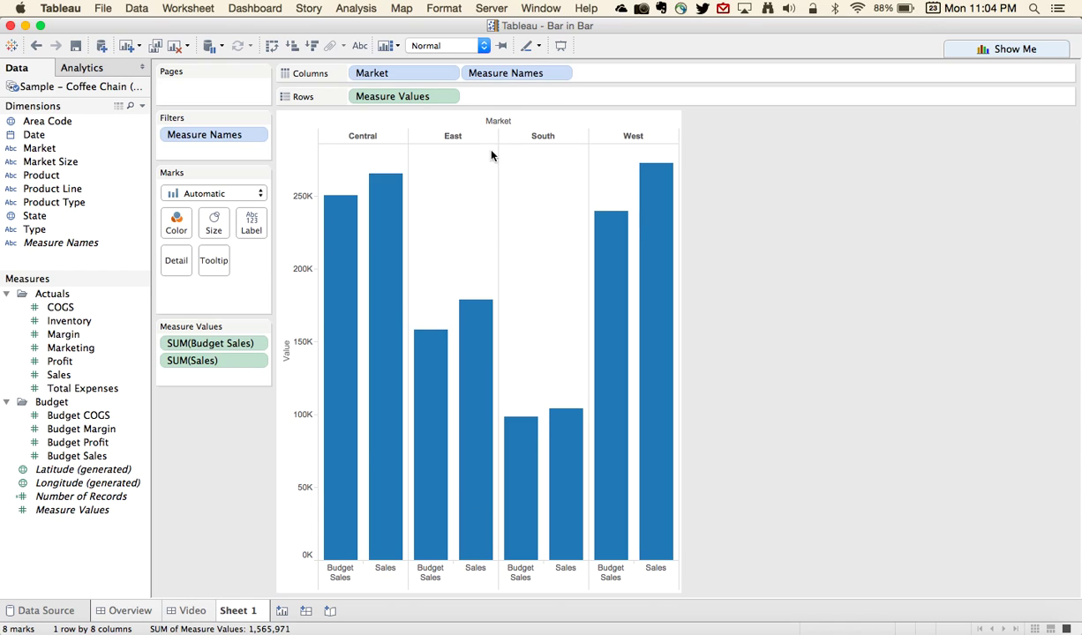
drag(495, 75, 168, 221)
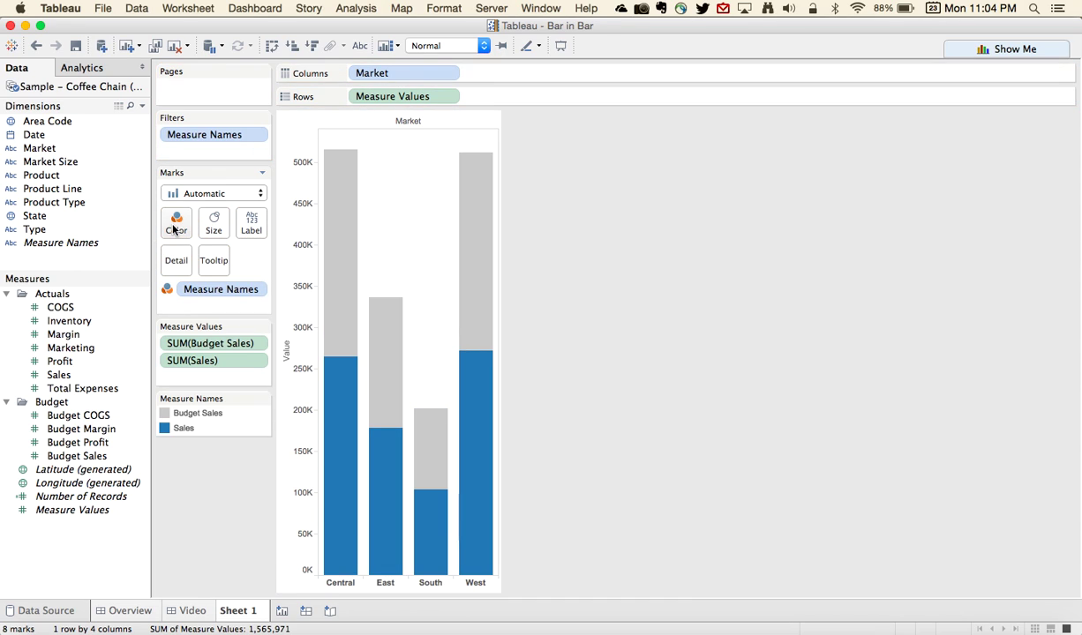
click(196, 412)
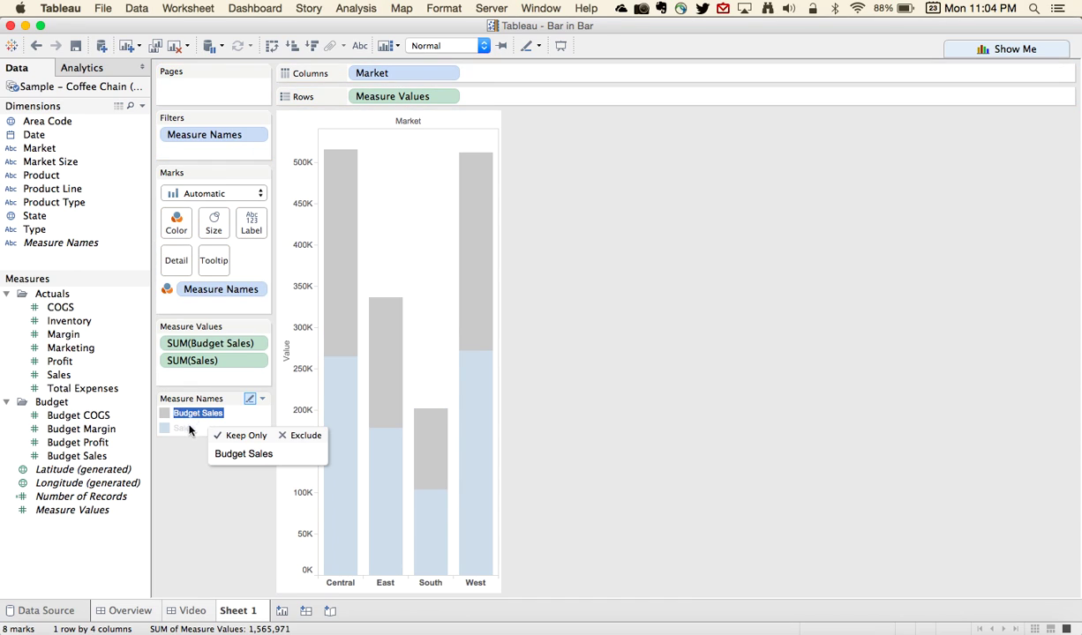
click(183, 429)
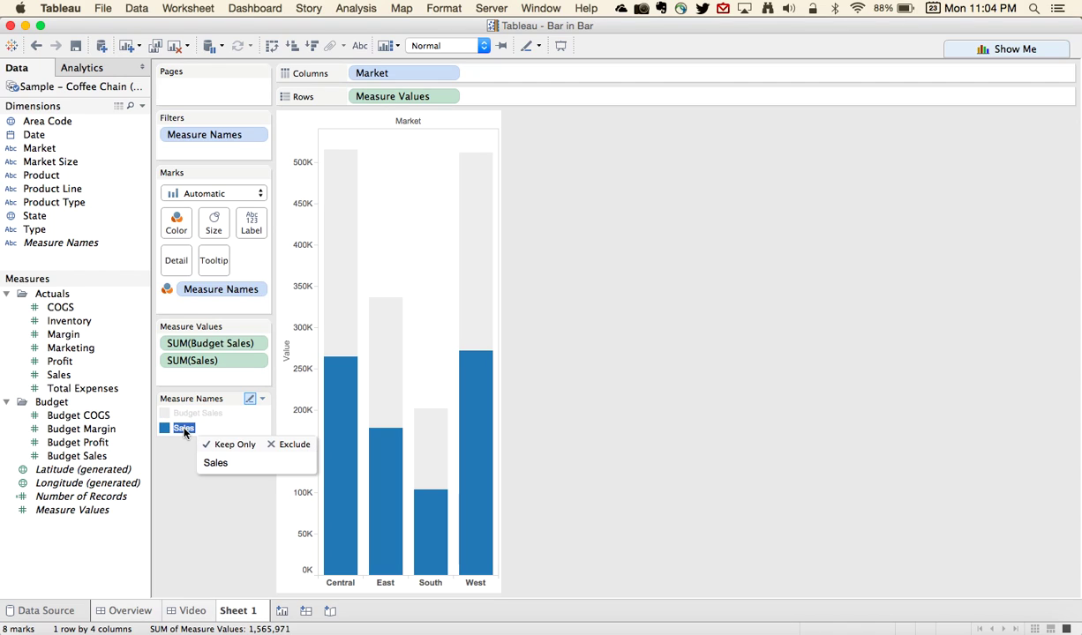
click(191, 415)
click(187, 428)
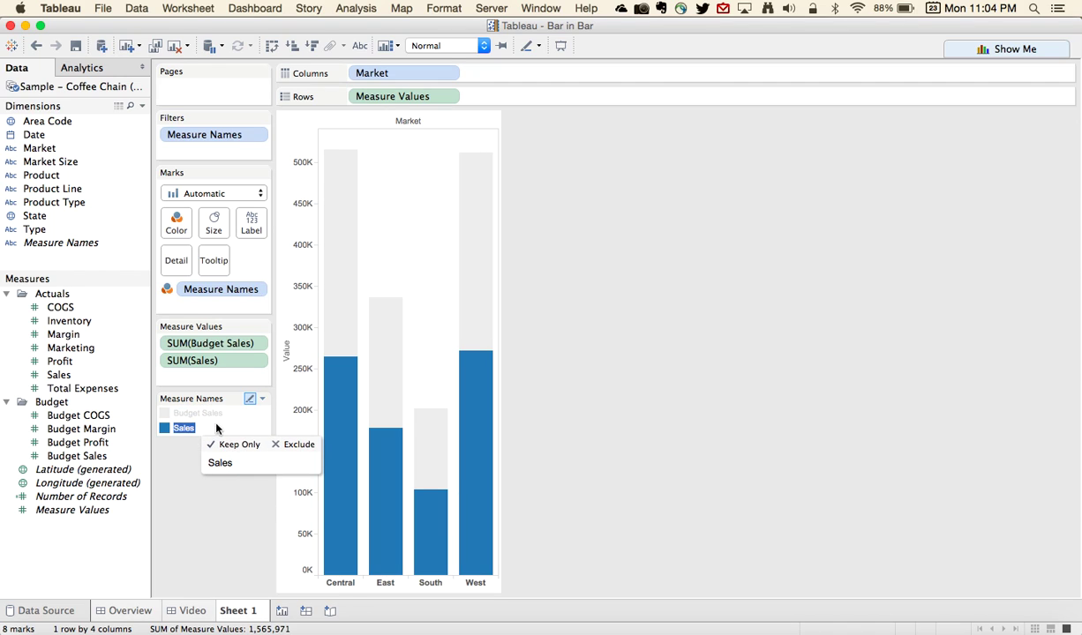
click(236, 427)
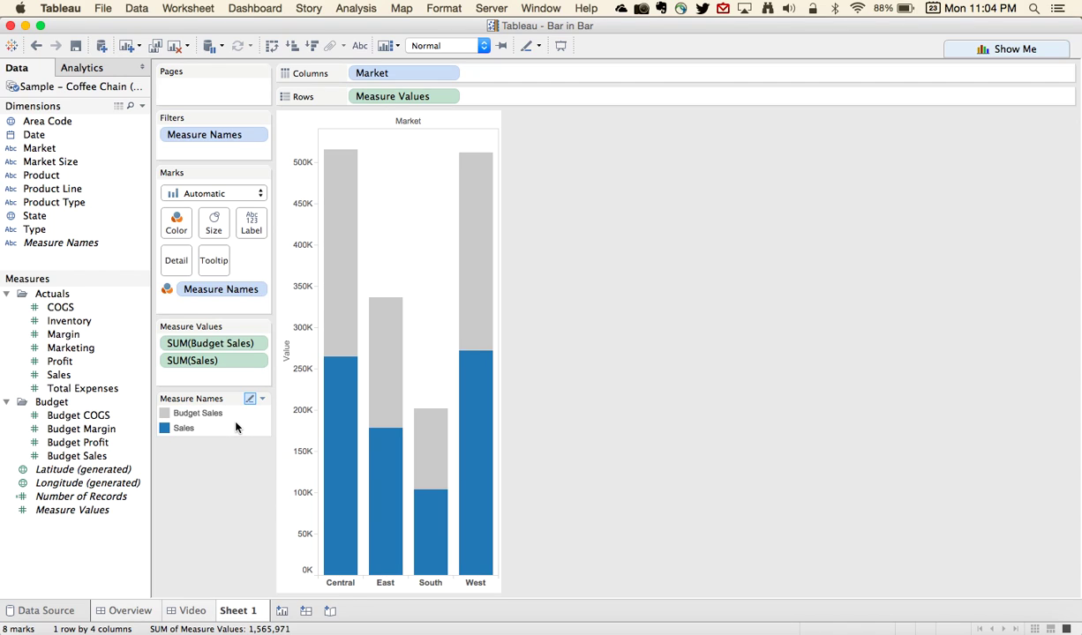
- Turn Stack Marks off so the Sales and Budget Sales bars overlap
click(357, 9)
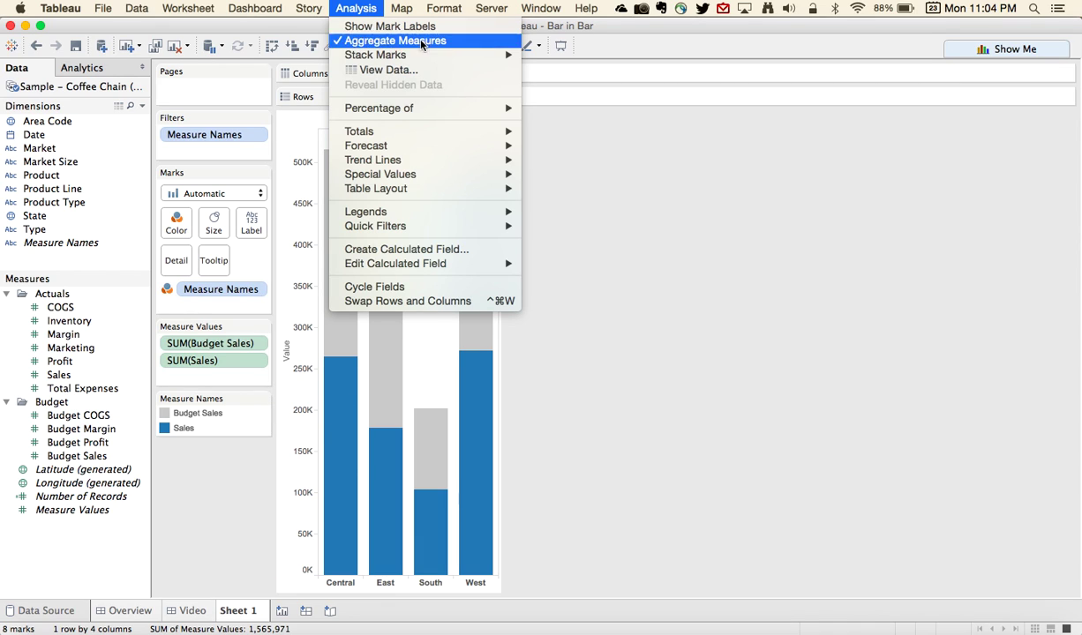
mouse_move(447, 60)
click(544, 93)
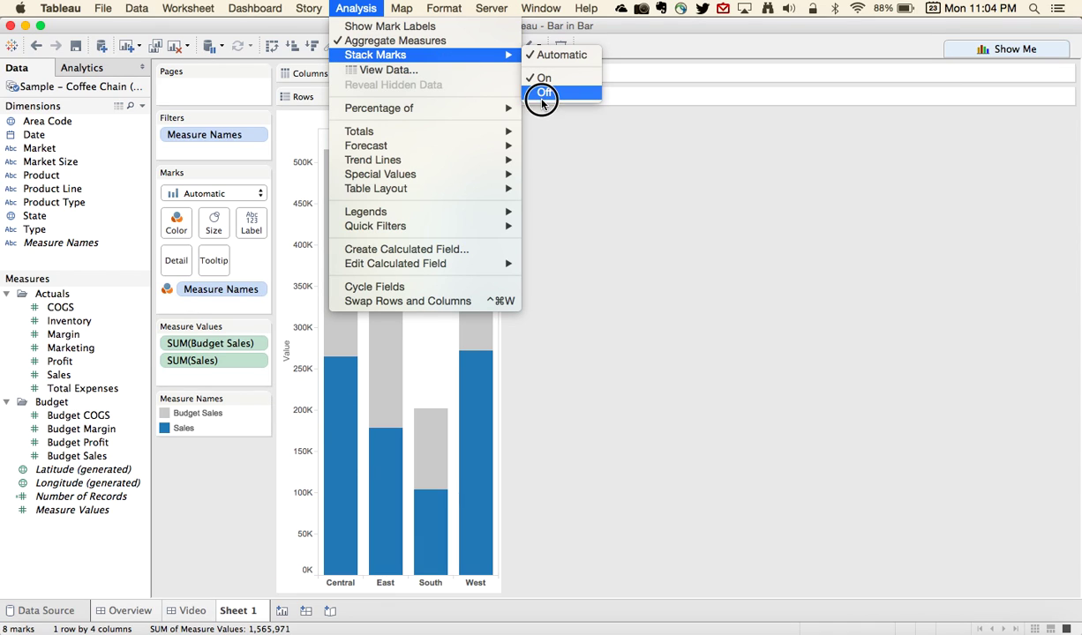
click(186, 413)
click(183, 428)
click(183, 492)
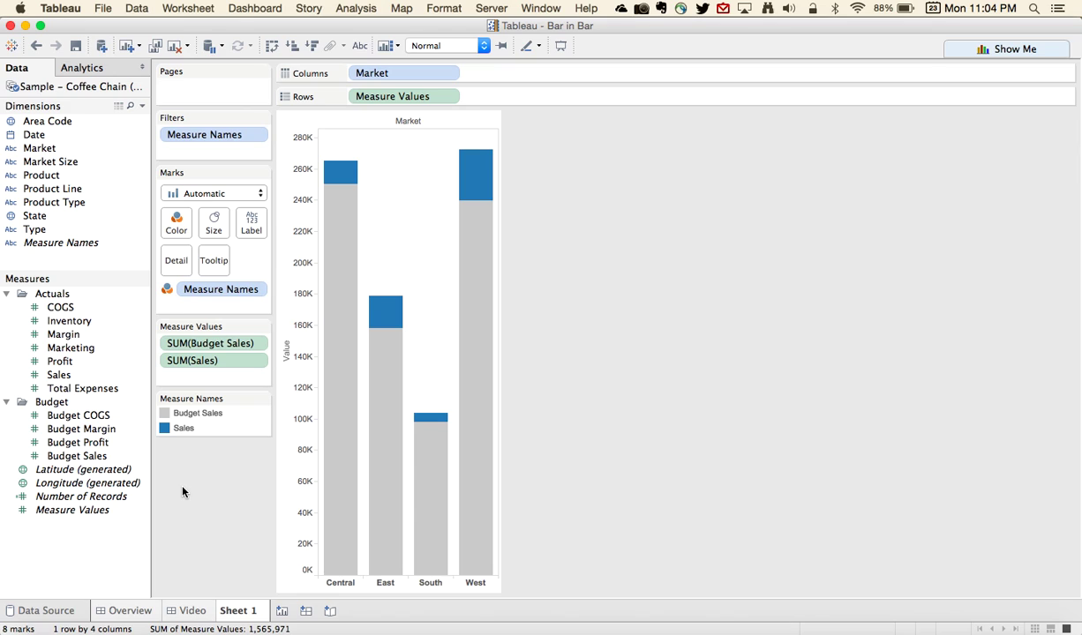
- Size bars by Measure Names and move Budget Sales below Sales so Sales draws in front
click(77, 246)
drag(78, 245, 217, 225)
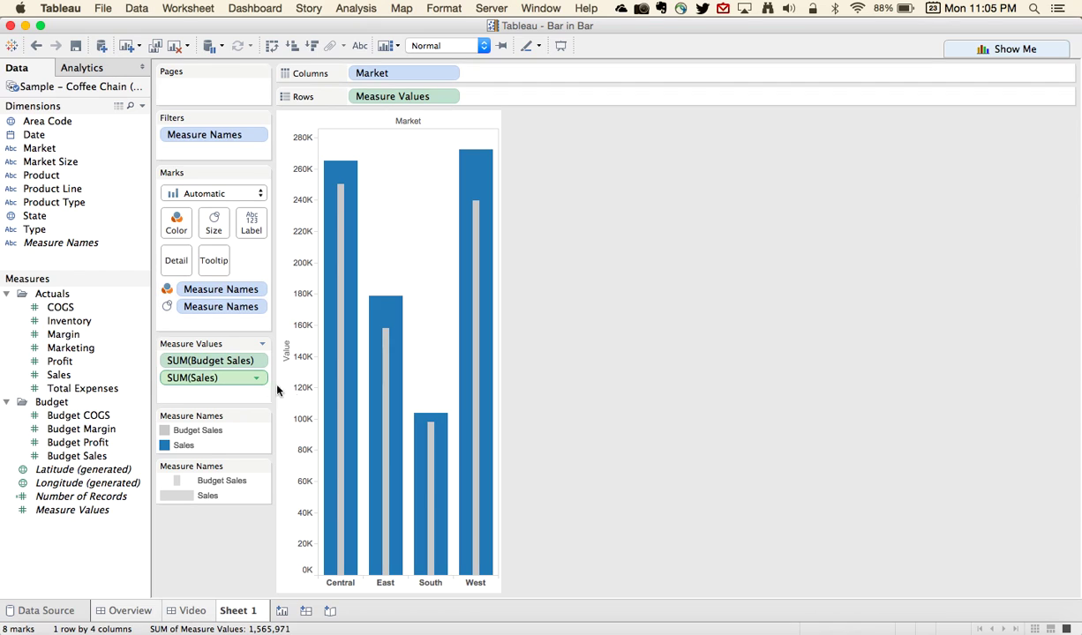
mouse_move(334, 404)
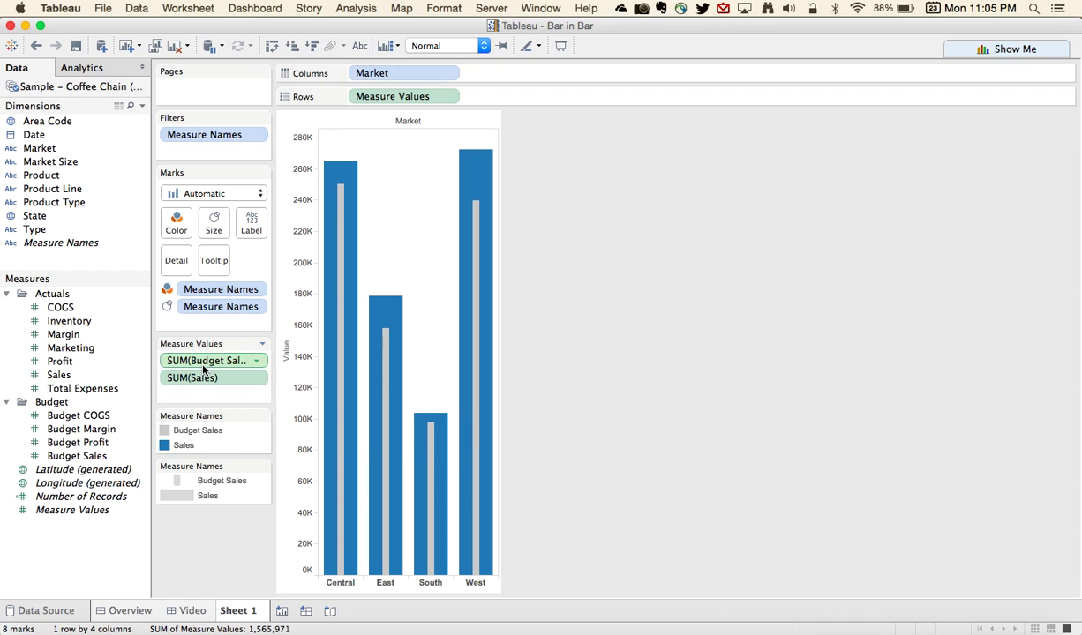
drag(203, 362, 202, 393)
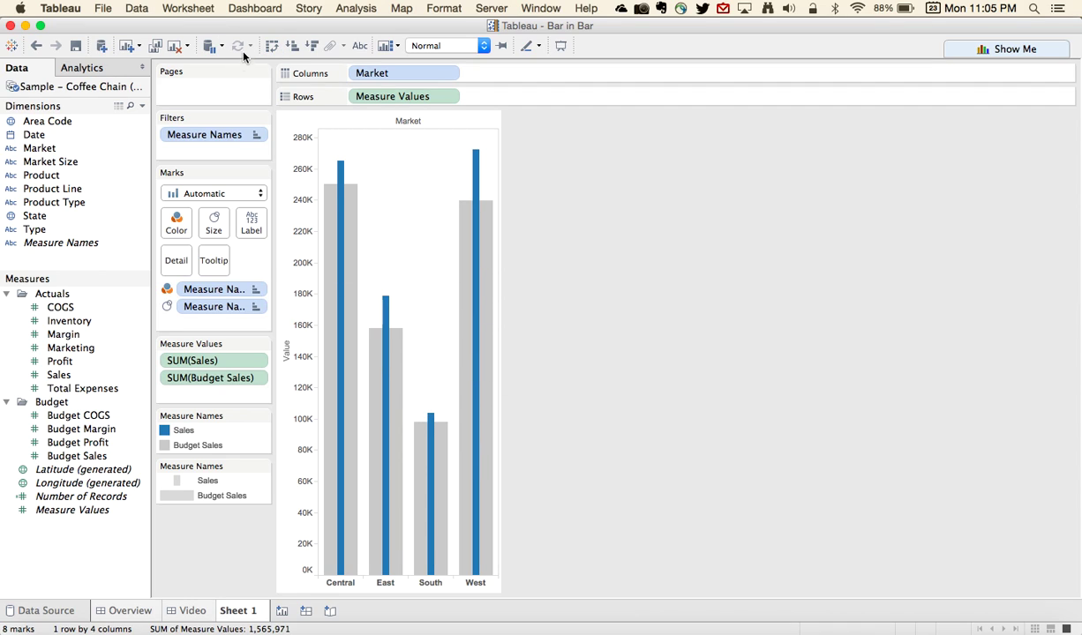
- Make the bars horizontal, narrow the chart to about 250K wide, and make rows taller
click(270, 45)
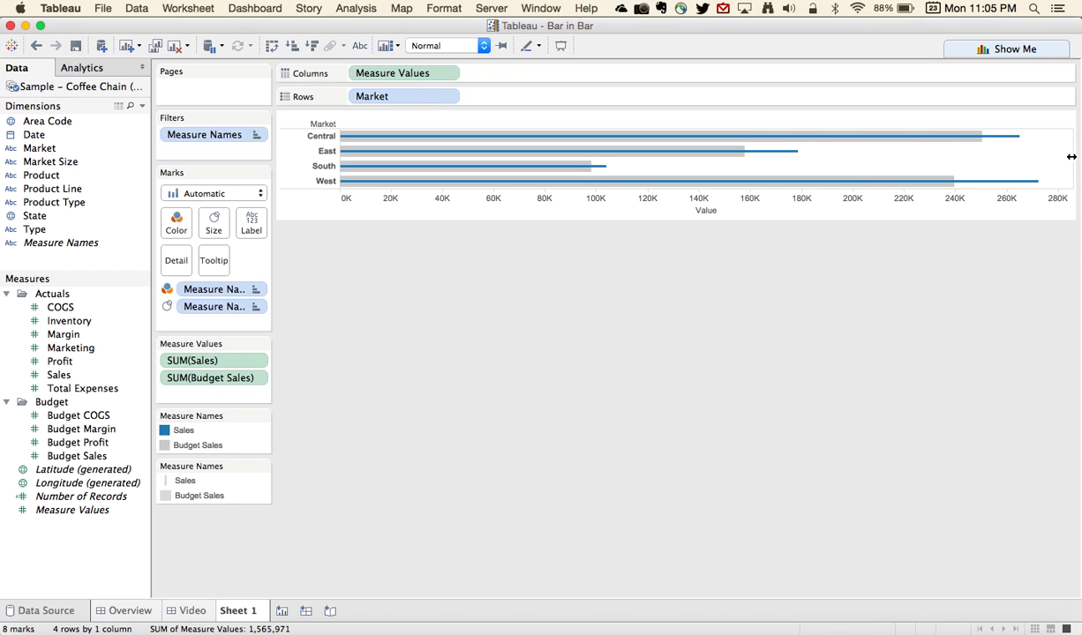
drag(754, 175, 649, 164)
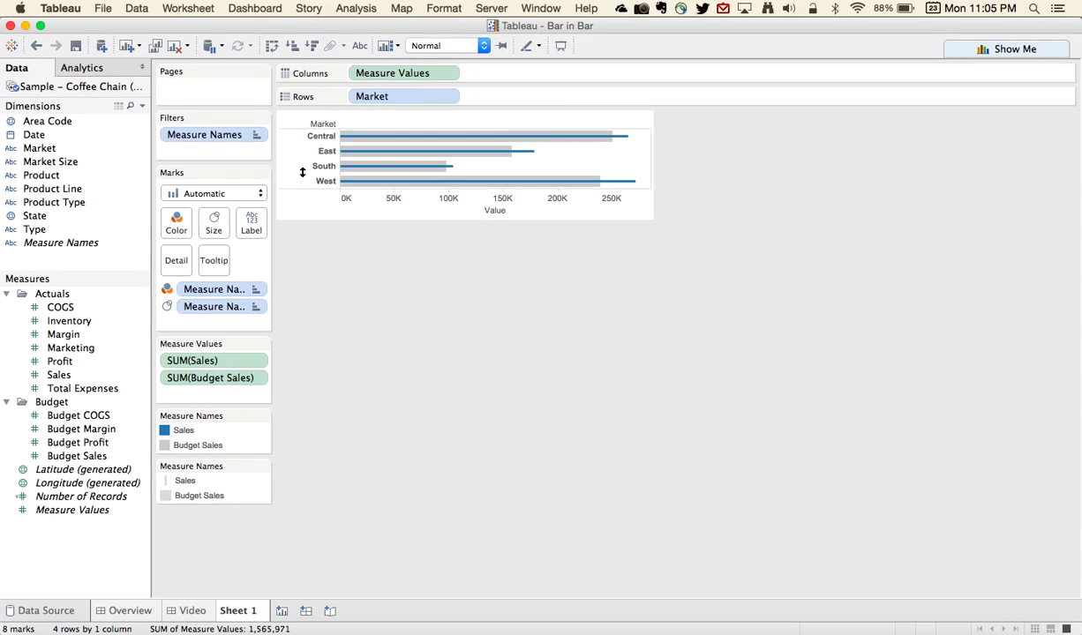
key(super+Up)
key(super+Up)
key(super+Up)
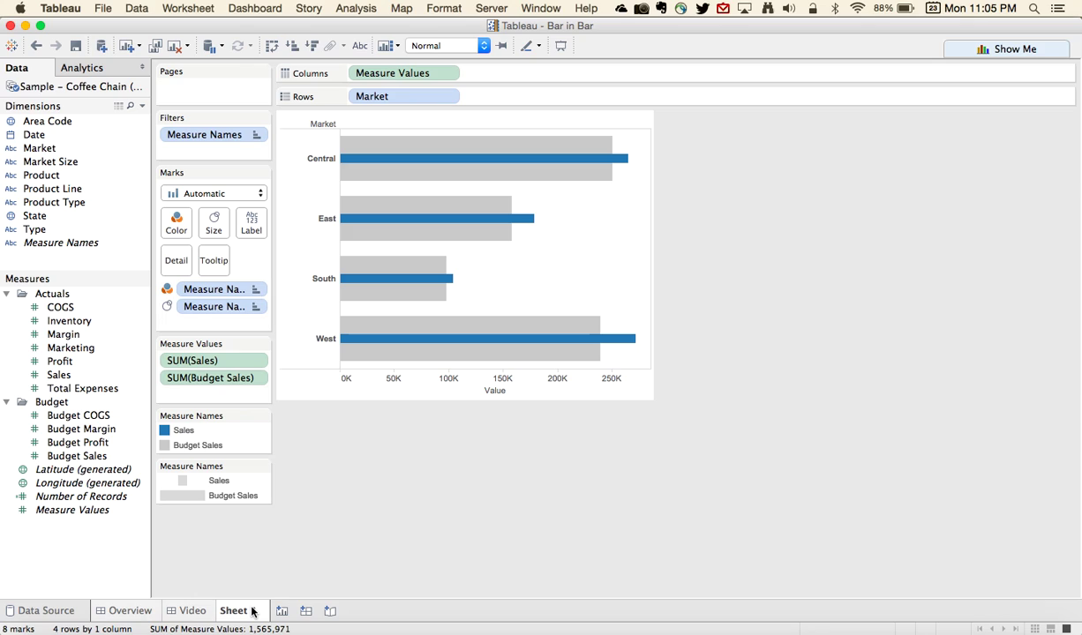
- Rename the worksheet to 'Bar in Bar 1'
mouse_move(251, 612)
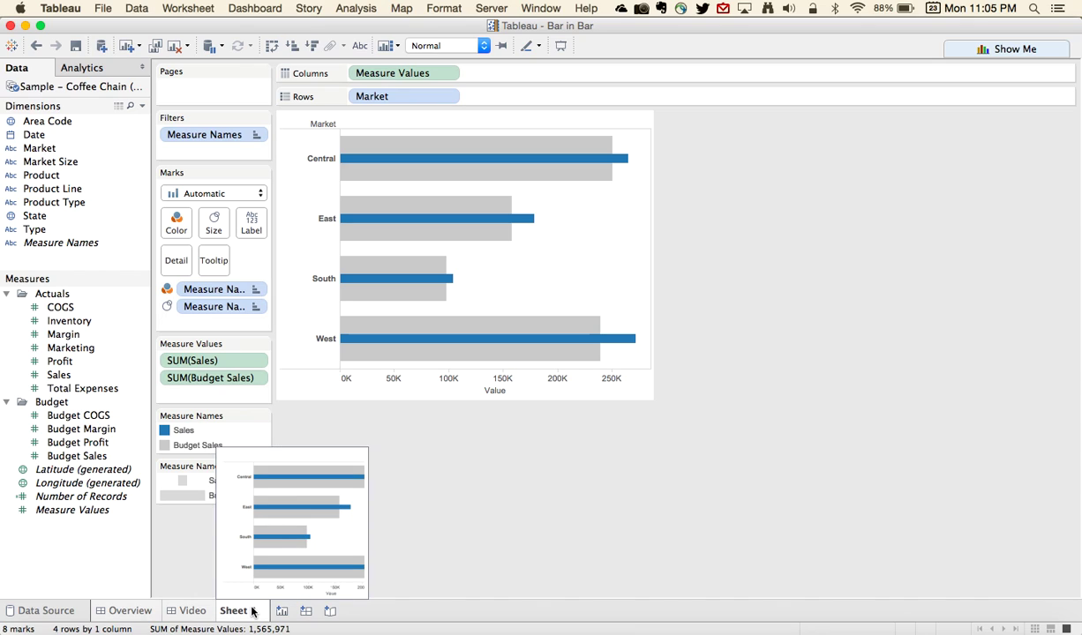
double_click(252, 611)
text(Bar )
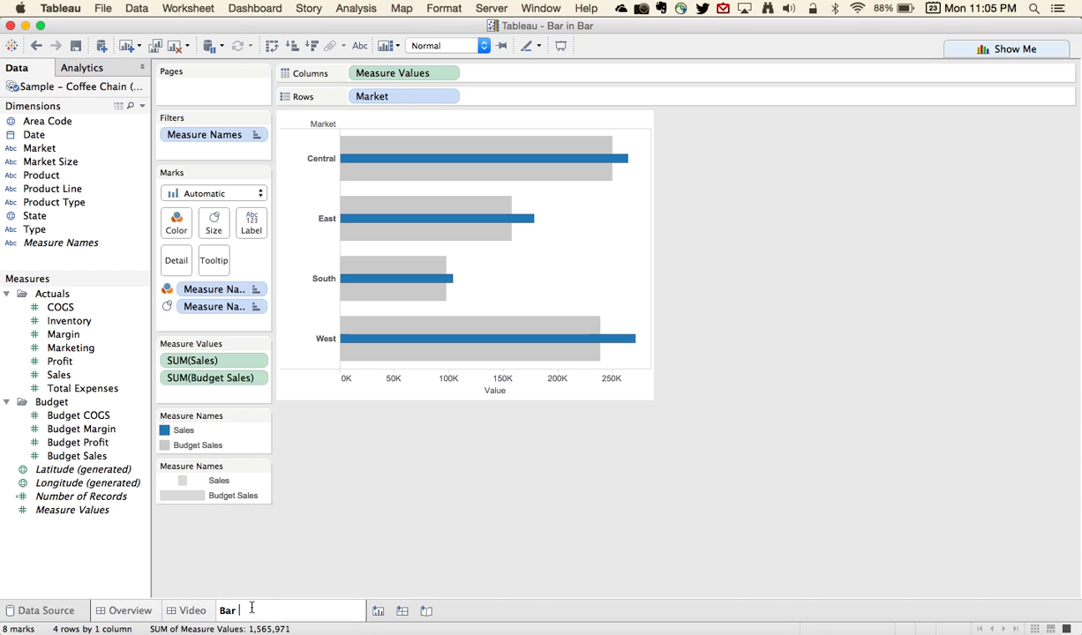
text(in Bar 1)
key(Return)
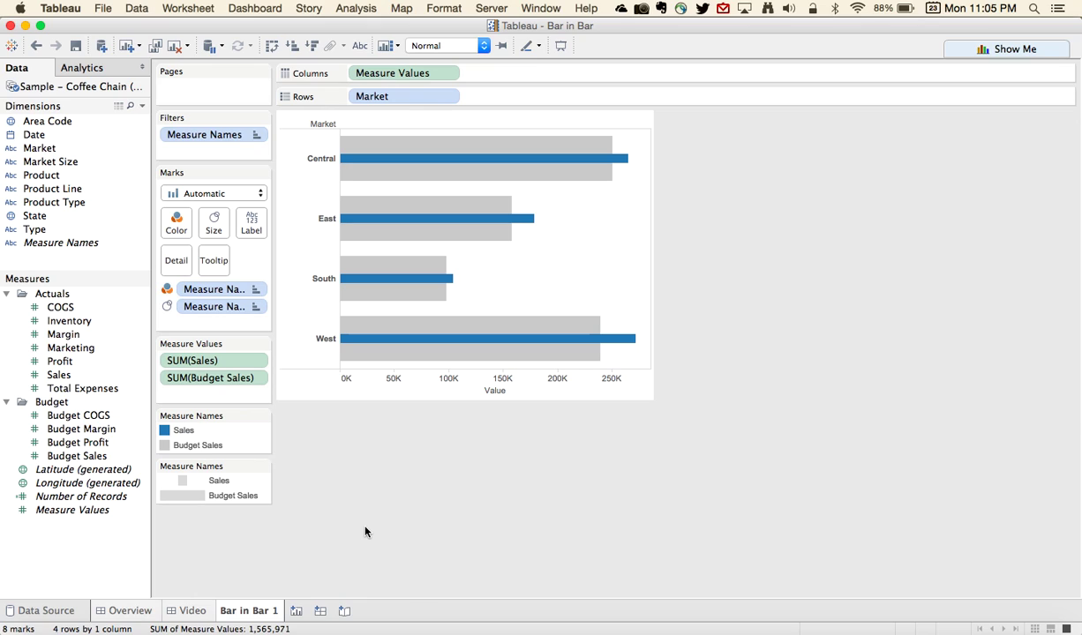
- Create a new worksheet showing total Sales as a single vertical bar
click(296, 615)
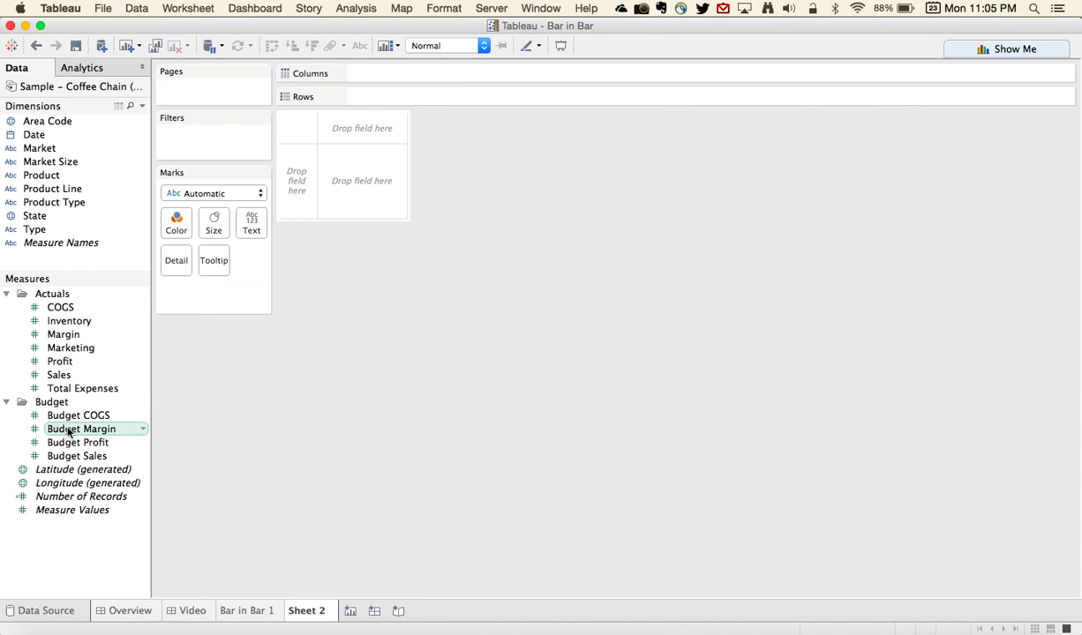
drag(77, 459, 401, 103)
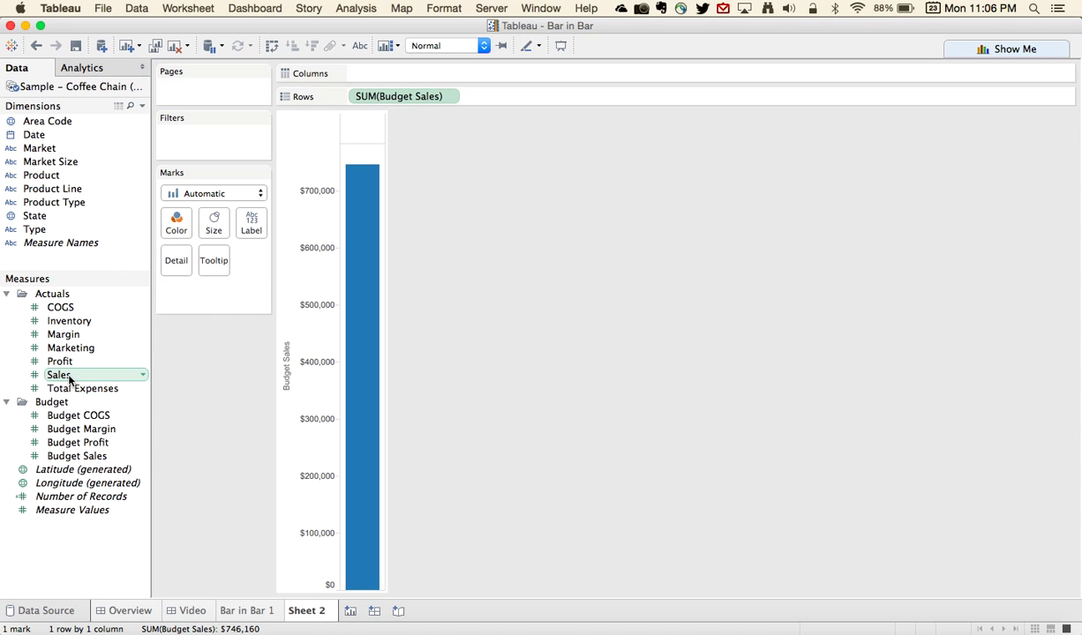
drag(63, 375, 390, 96)
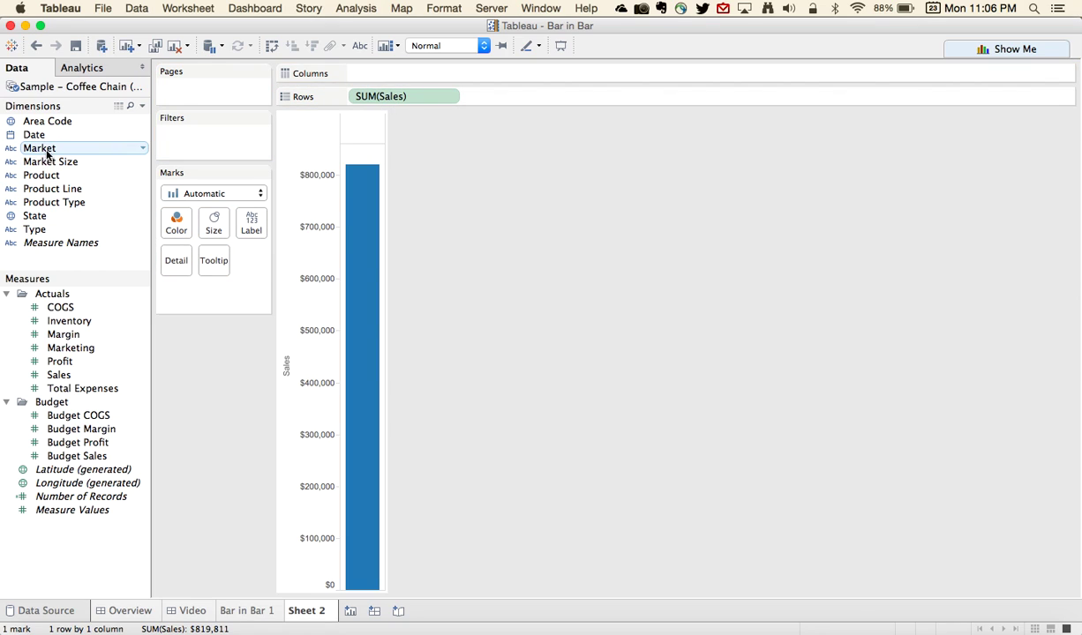
- Filter the worksheet by Market to include only Central and East
drag(47, 150, 186, 138)
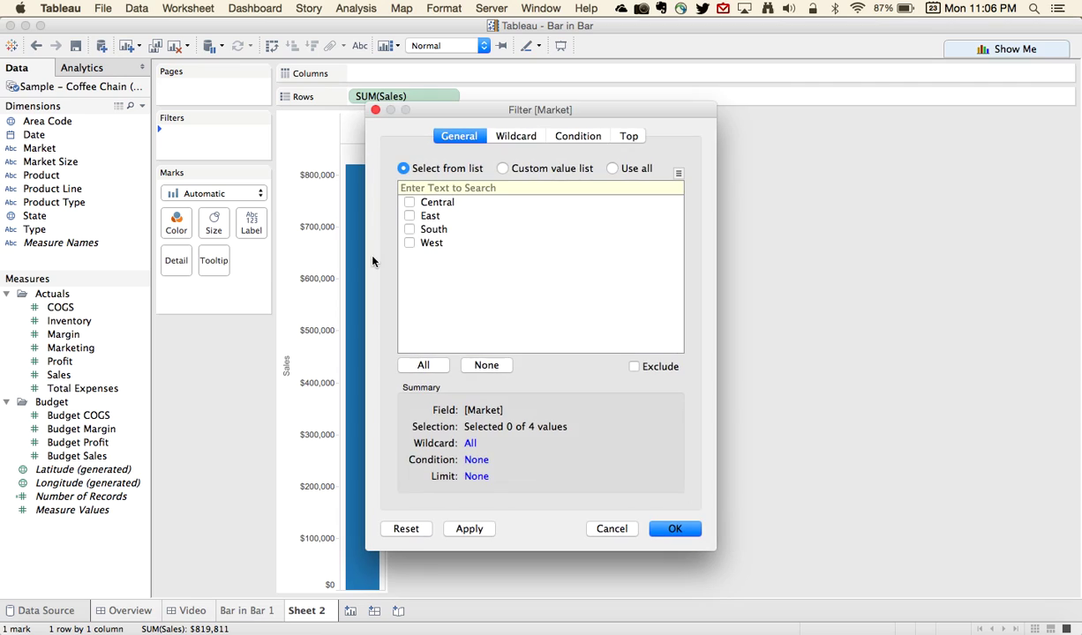
click(409, 202)
click(410, 215)
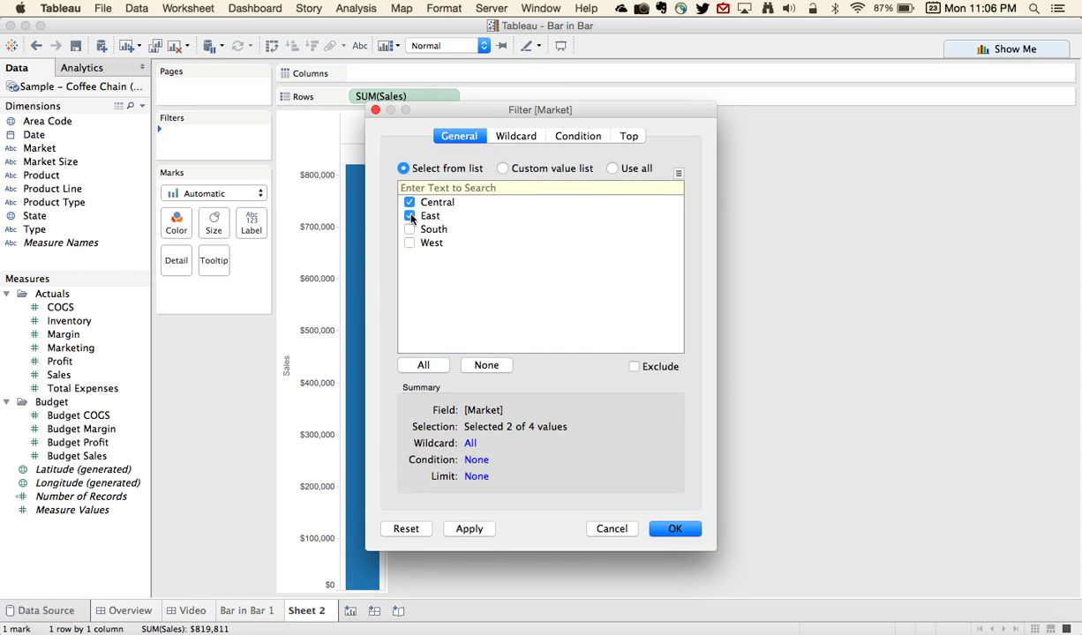
click(680, 531)
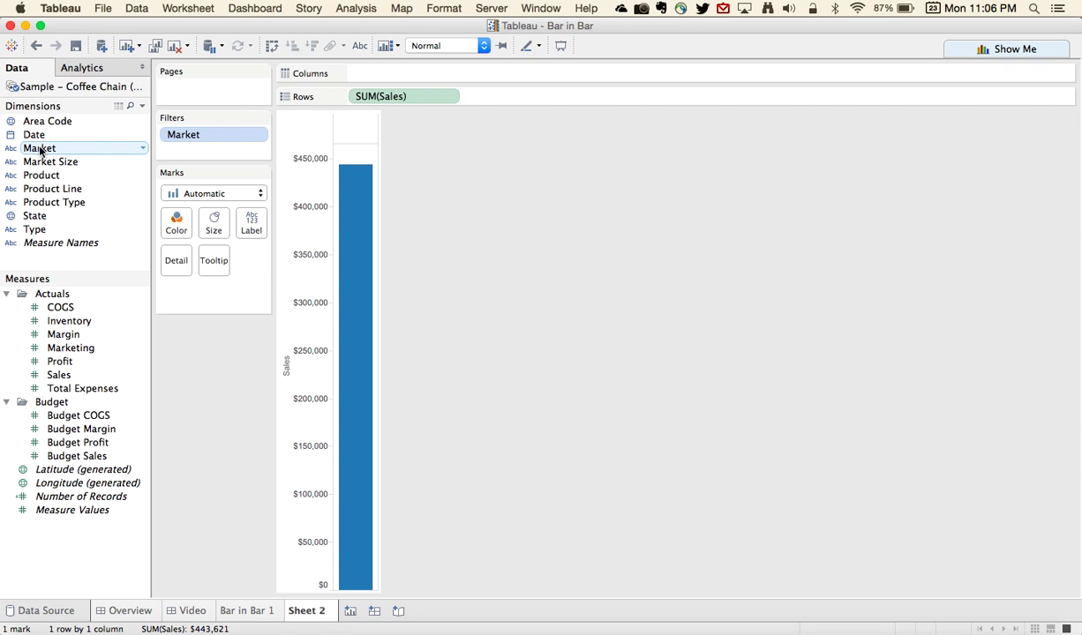
- Colour and size marks by Market with Stack Marks off, overlaying thin Central on wider East
drag(40, 150, 176, 222)
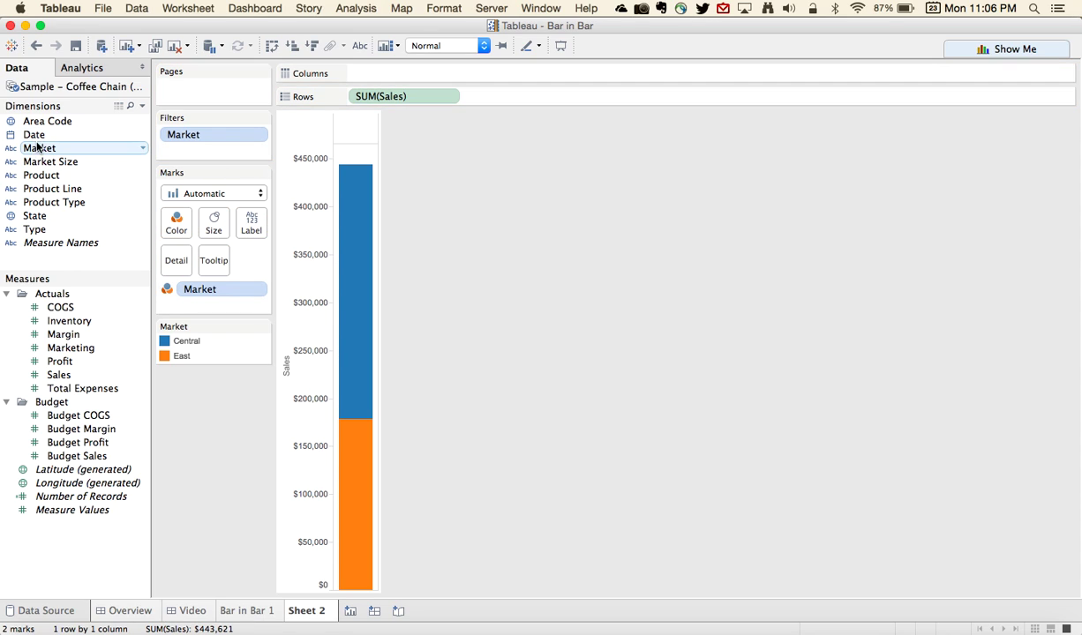
drag(39, 148, 214, 225)
click(355, 9)
mouse_move(443, 59)
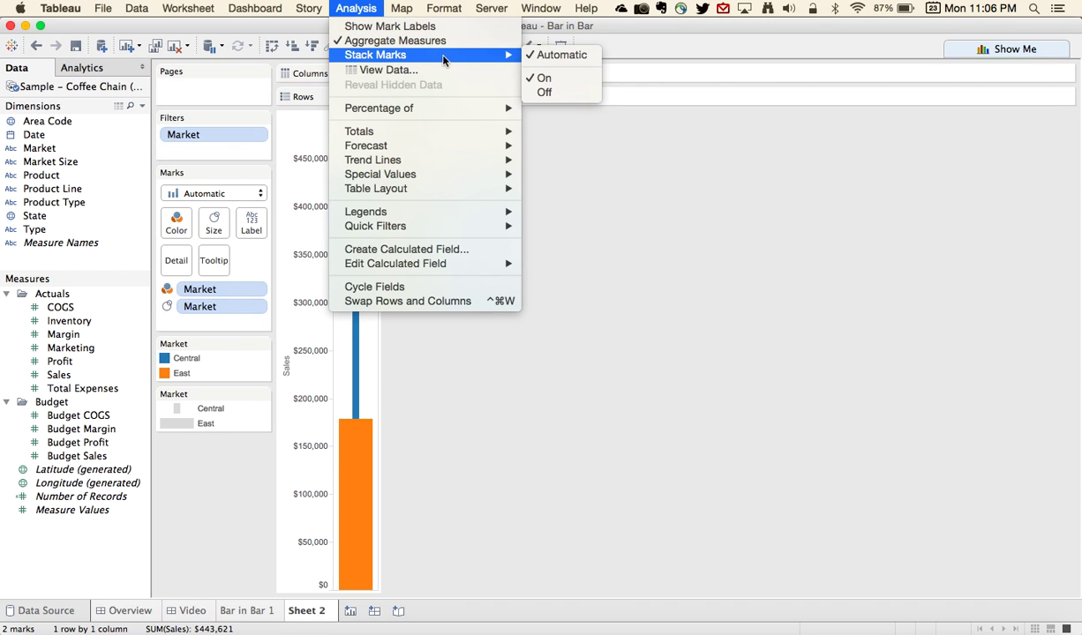
click(544, 92)
click(546, 379)
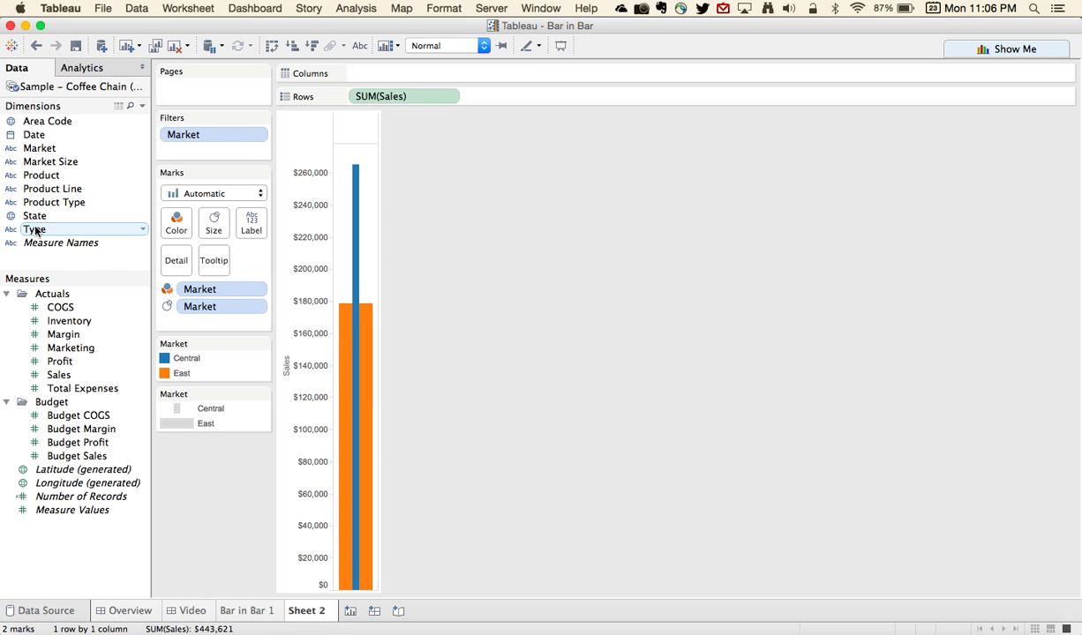
- Split the bars by Product as horizontal rows sorted descending, then make the chart narrower and taller
drag(34, 229, 376, 77)
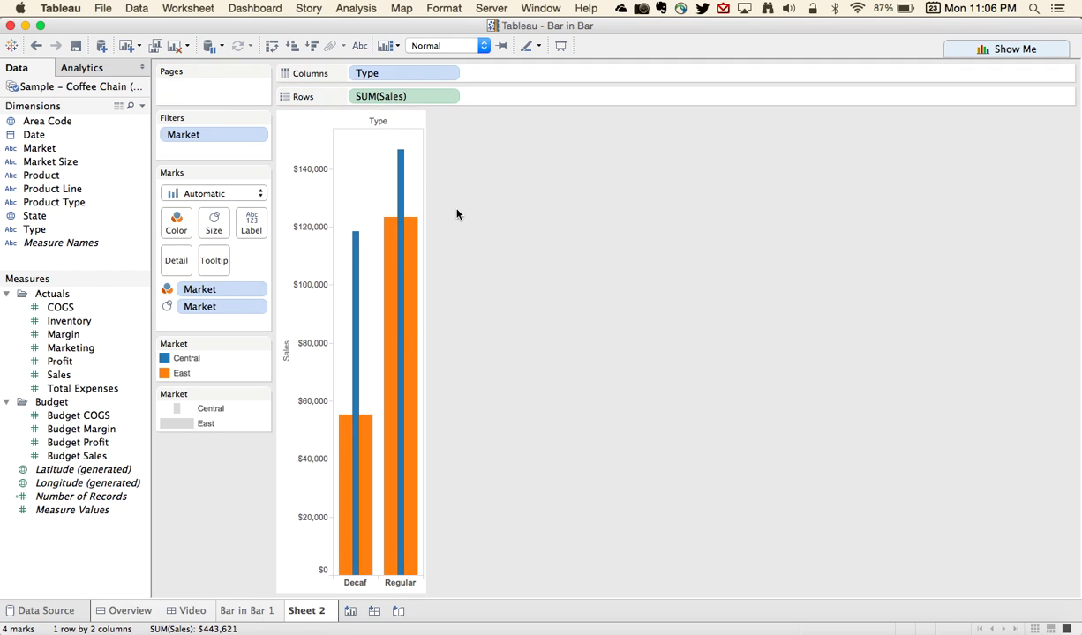
drag(49, 177, 381, 77)
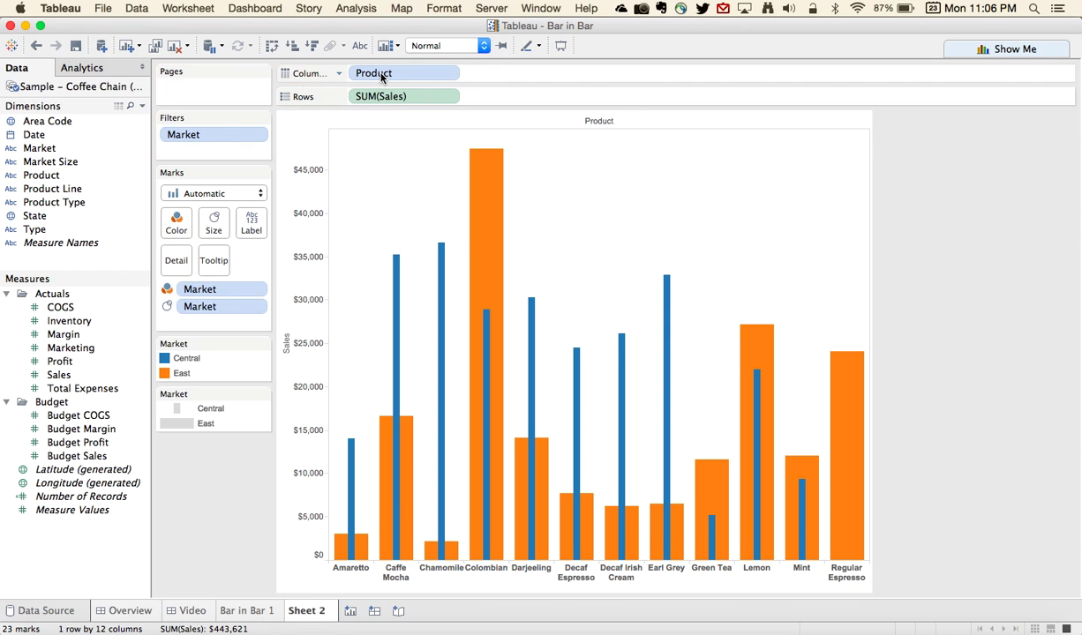
click(292, 46)
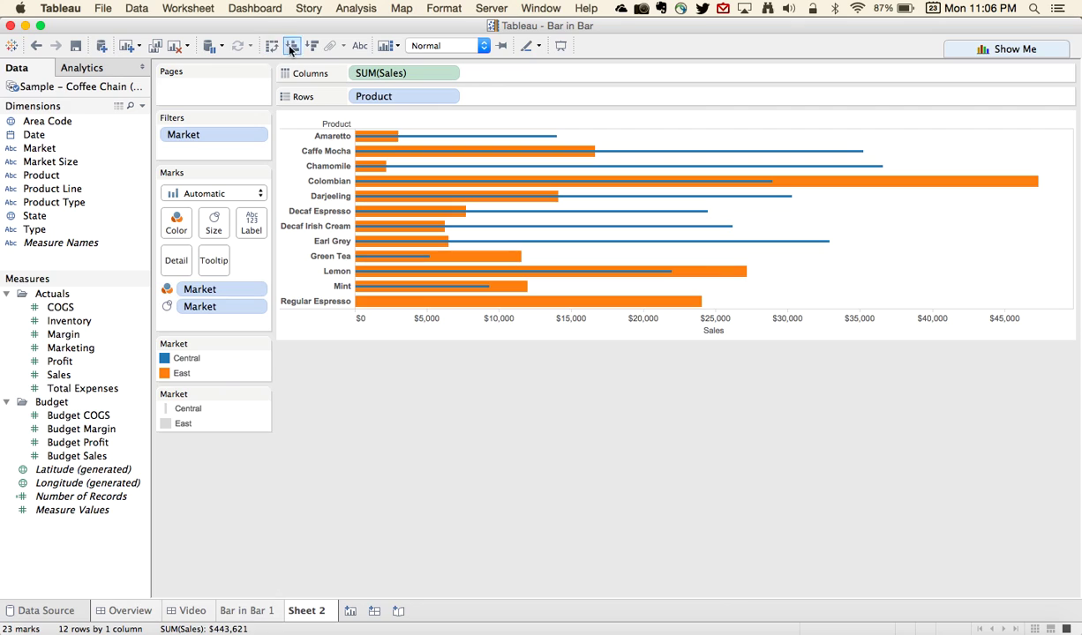
click(312, 47)
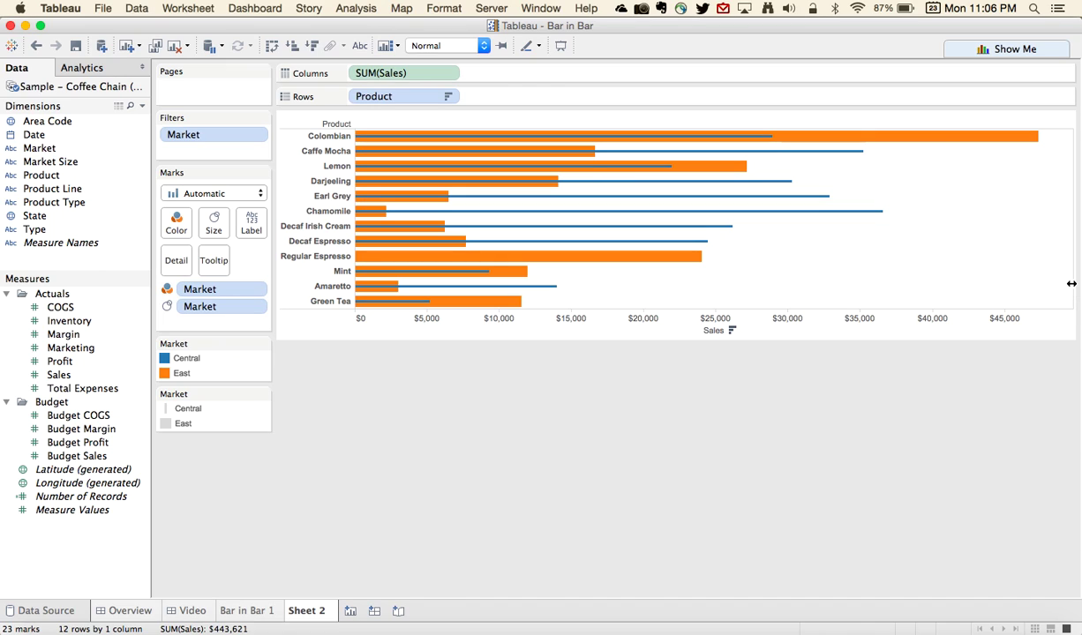
drag(1071, 282, 849, 281)
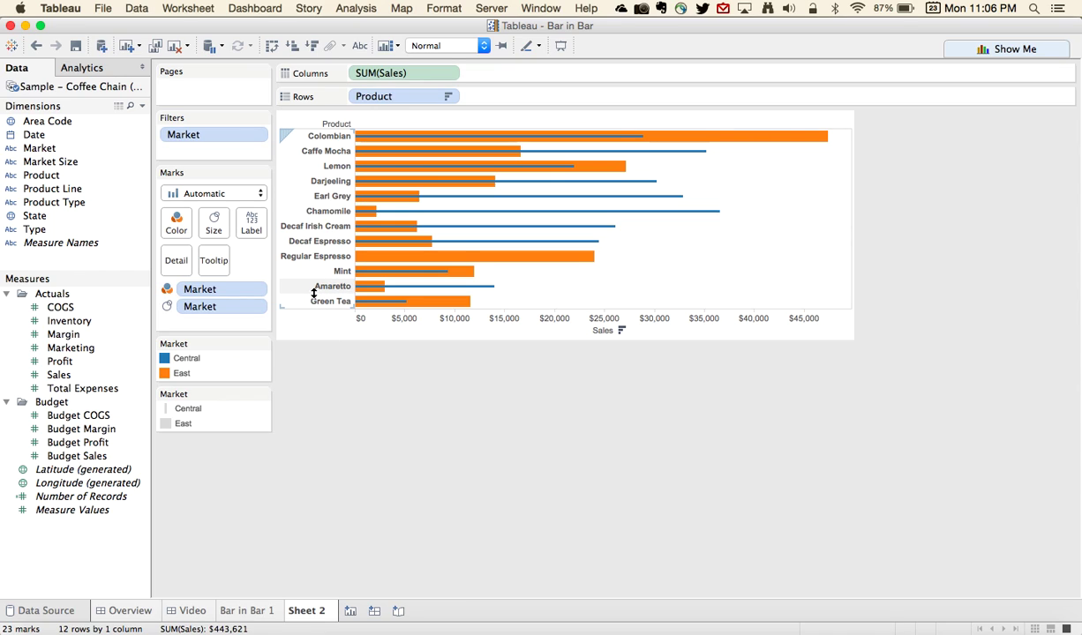
drag(309, 292, 314, 453)
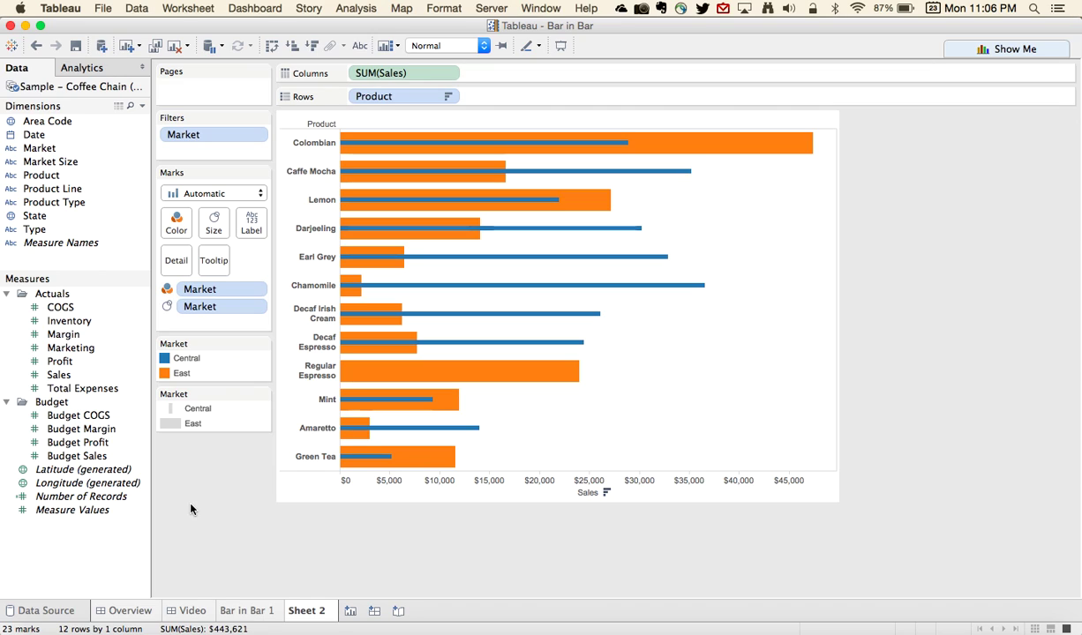
click(250, 611)
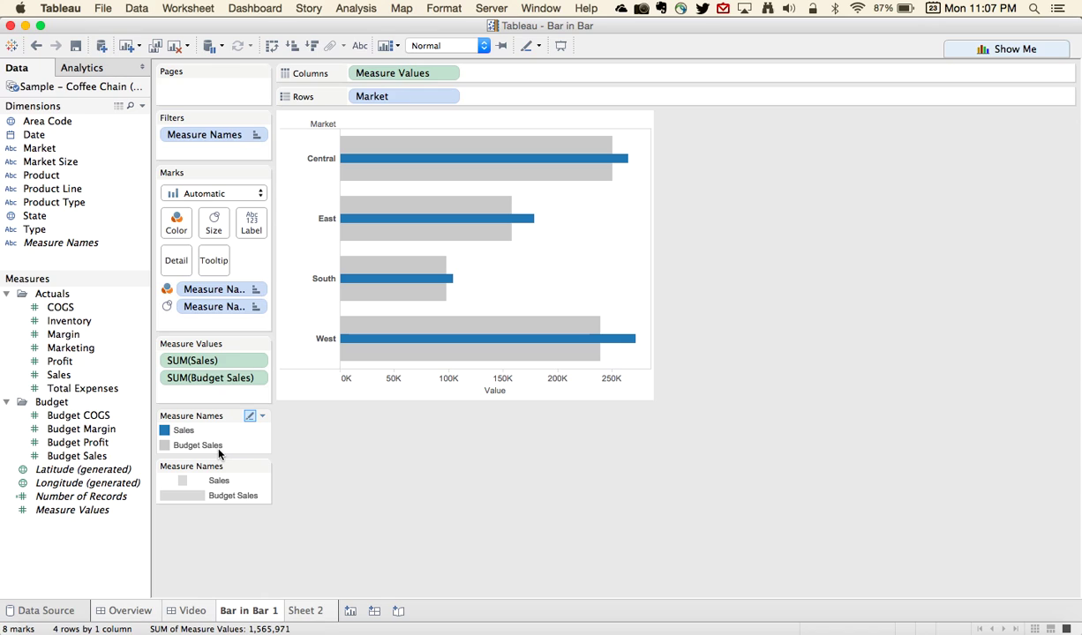
click(305, 610)
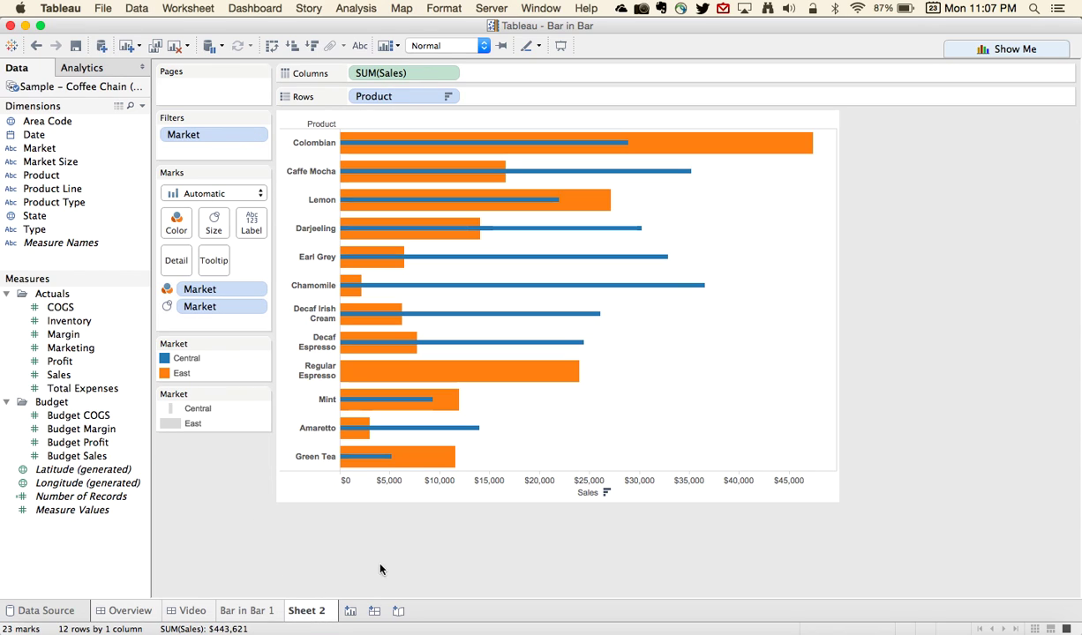